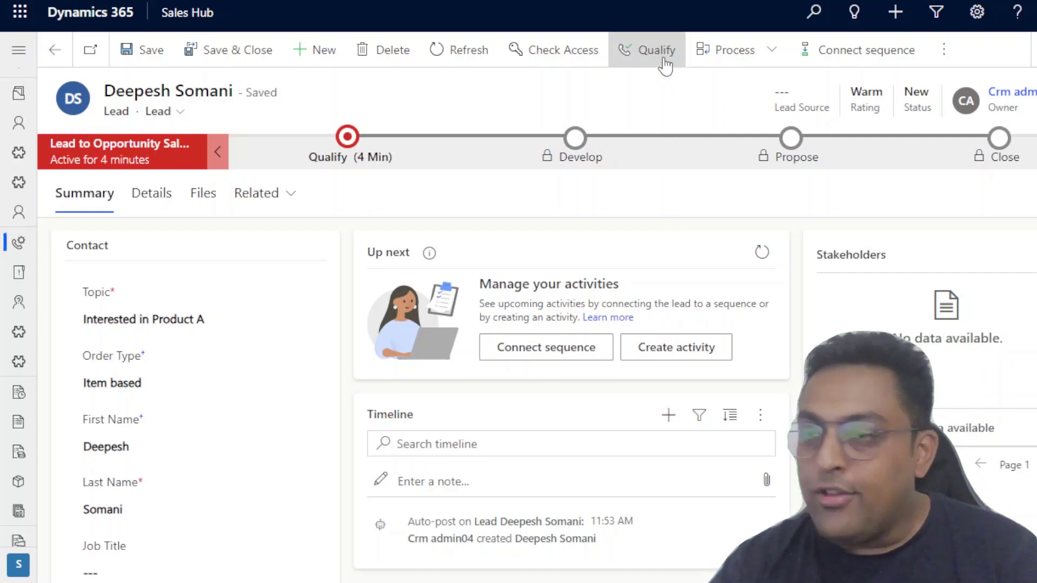
# Qualify the lead into the Interested in Product A opportunity, ignoring duplicate records.
pyautogui.click(664, 59)
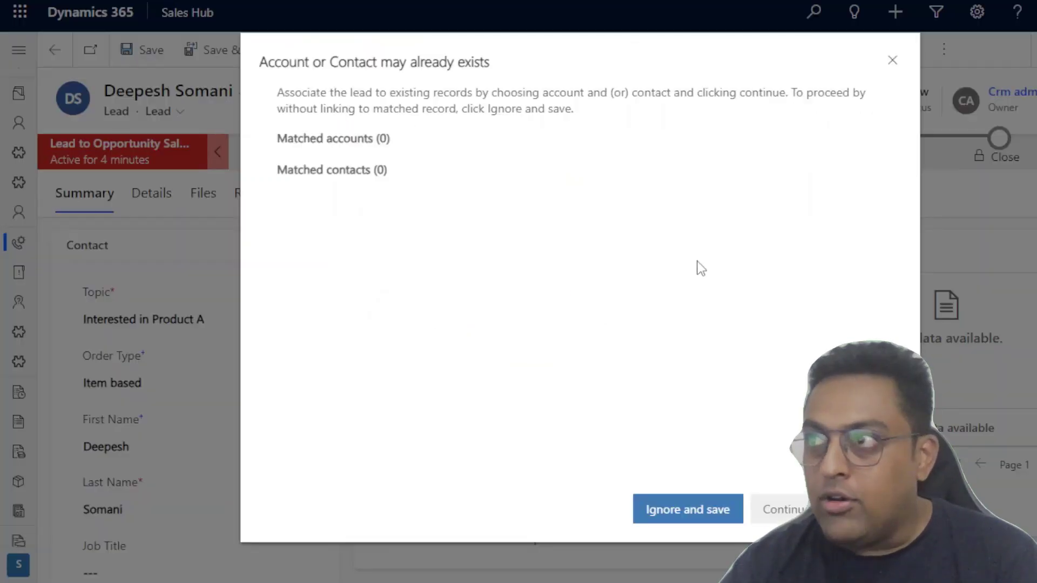
pyautogui.click(680, 511)
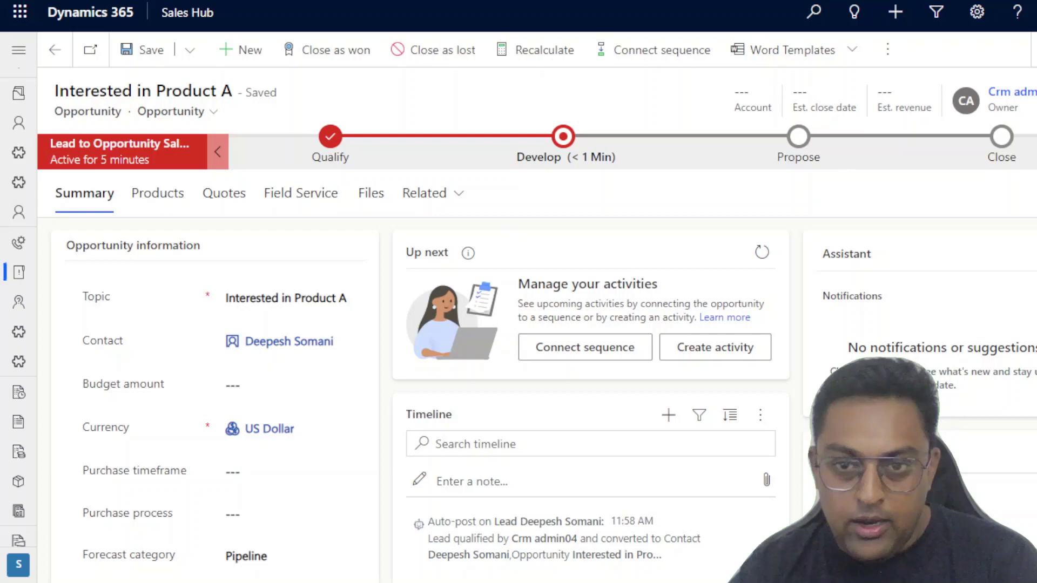
pyautogui.hotkey('alt', 'Tab')
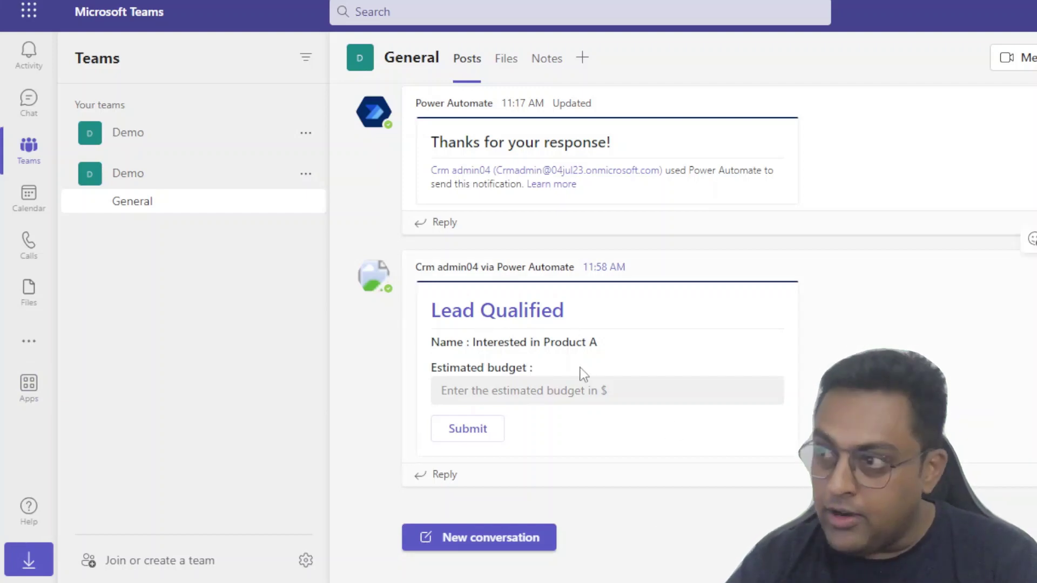
# Enter 100000 as the estimated budget on the Lead Qualified card and submit it.
pyautogui.click(489, 384)
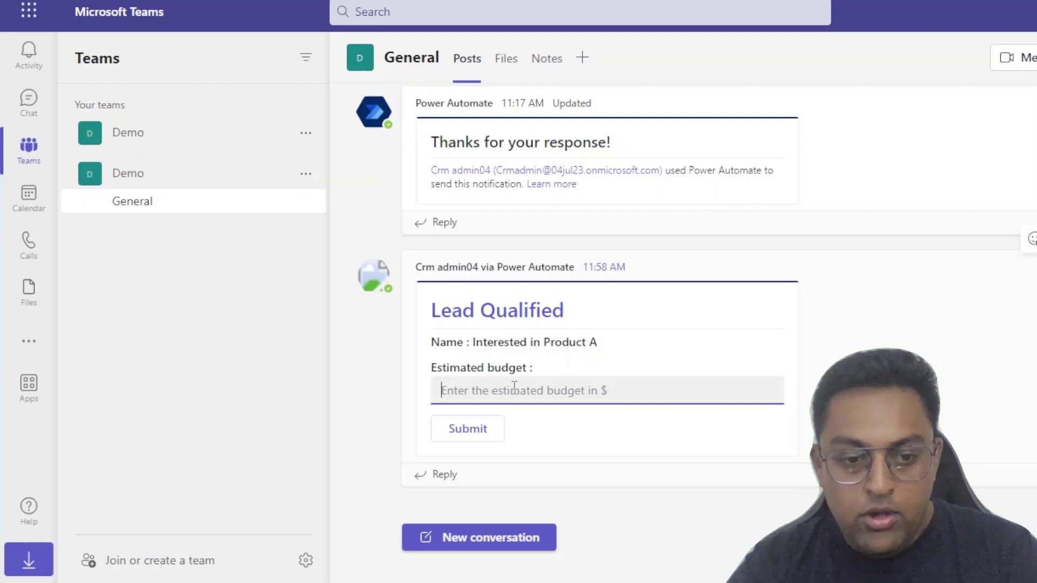
pyautogui.write('100000')
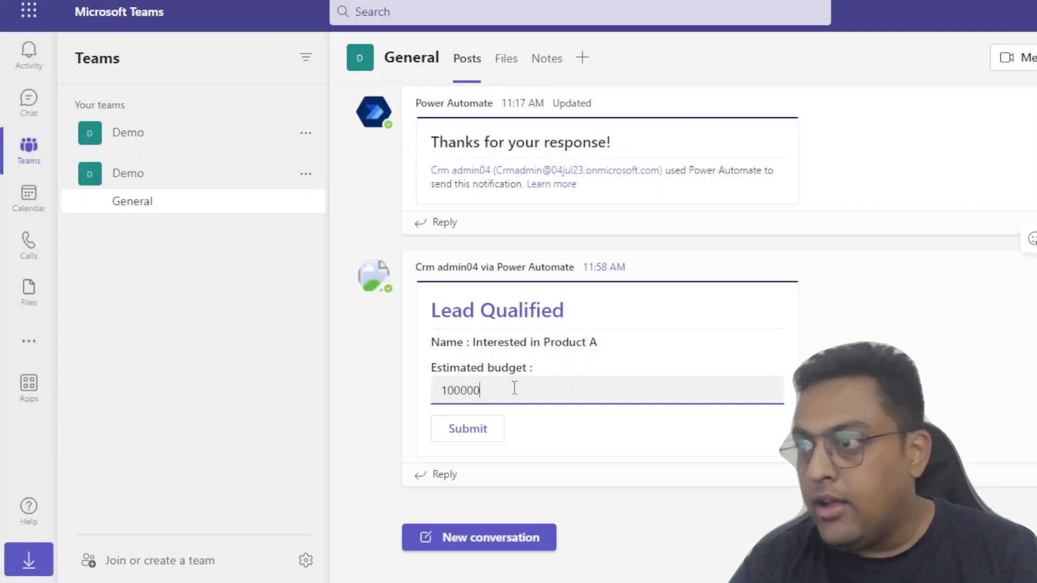
pyautogui.click(479, 428)
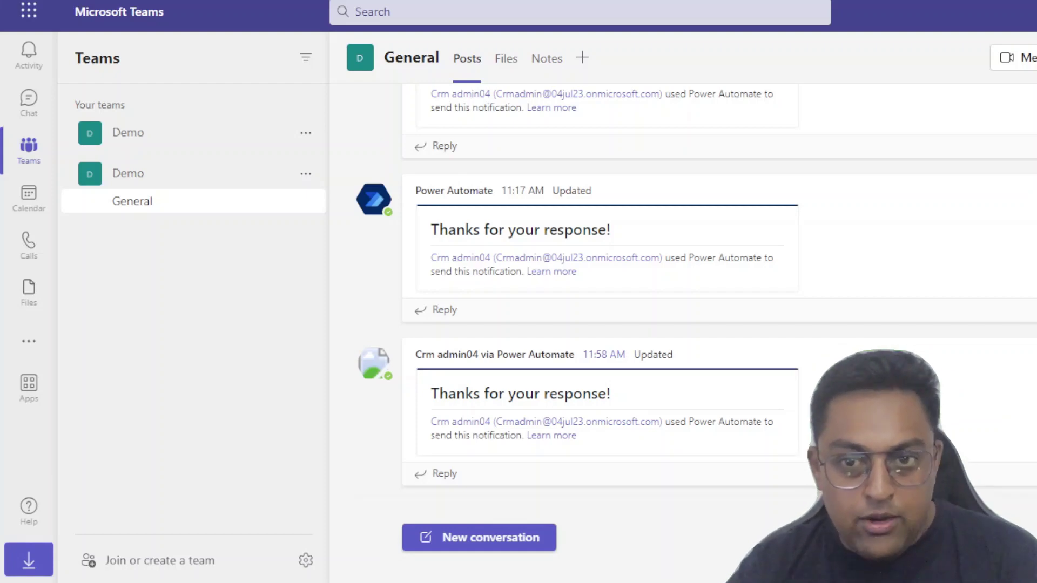
# Refresh the Interested in Product A opportunity so it shows the $100,000.00 budget amount.
pyautogui.hotkey('alt', 'Tab')
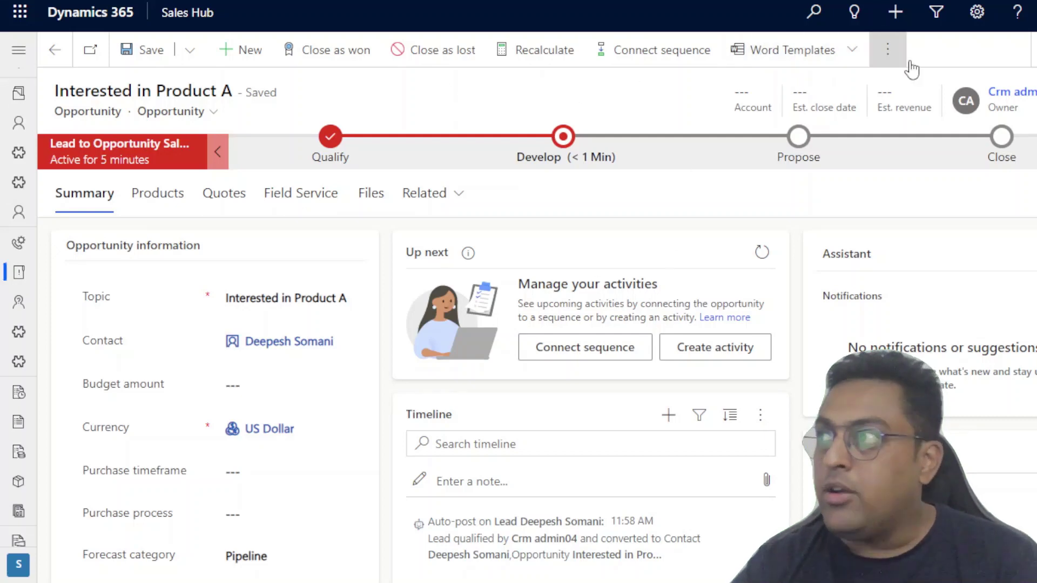
pyautogui.click(887, 49)
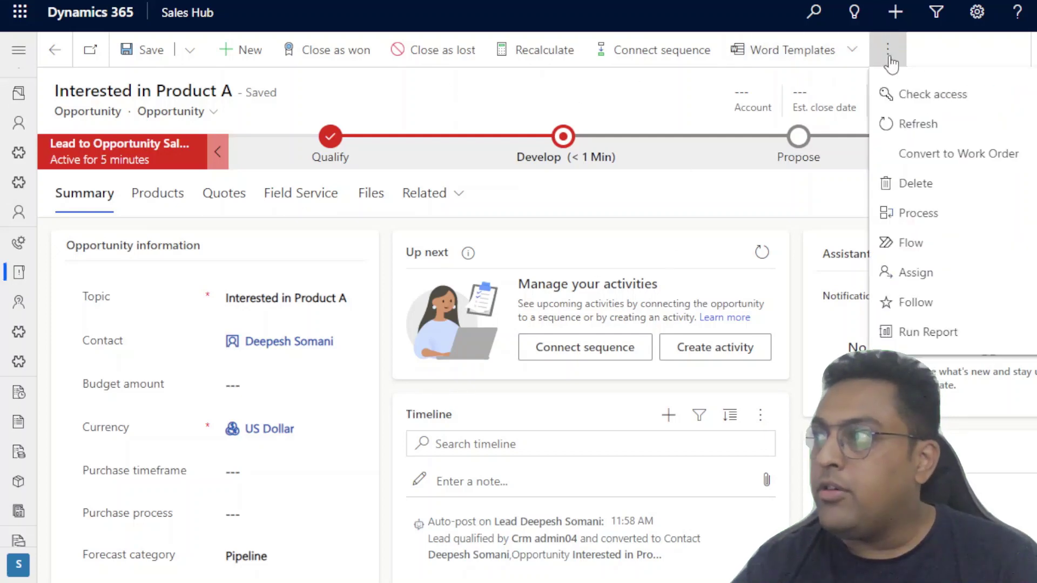
pyautogui.click(918, 124)
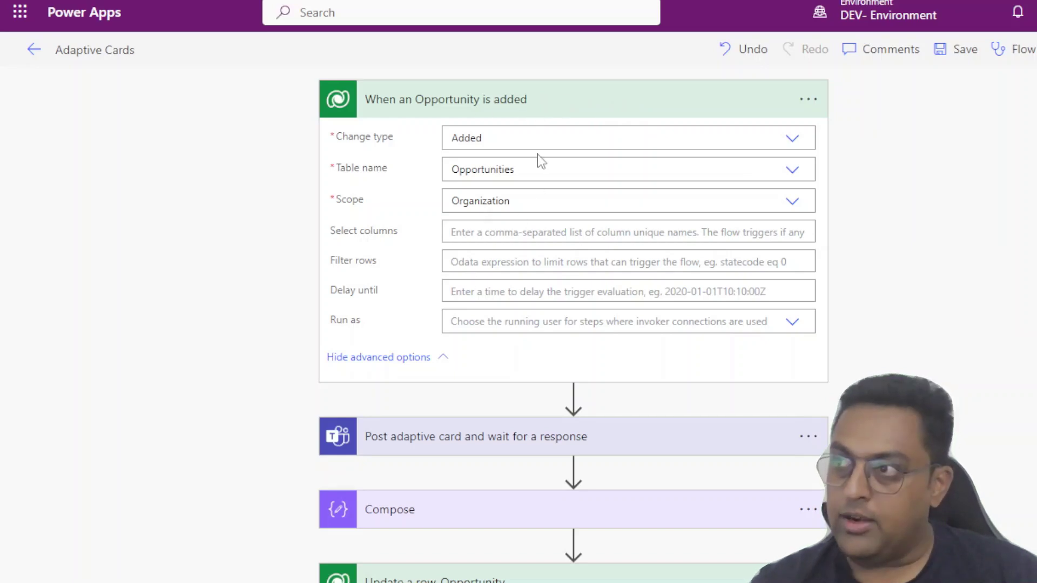
# Collapse the trigger and review the Message JSON of 'Post adaptive card and wait for a response'.
pyautogui.click(575, 102)
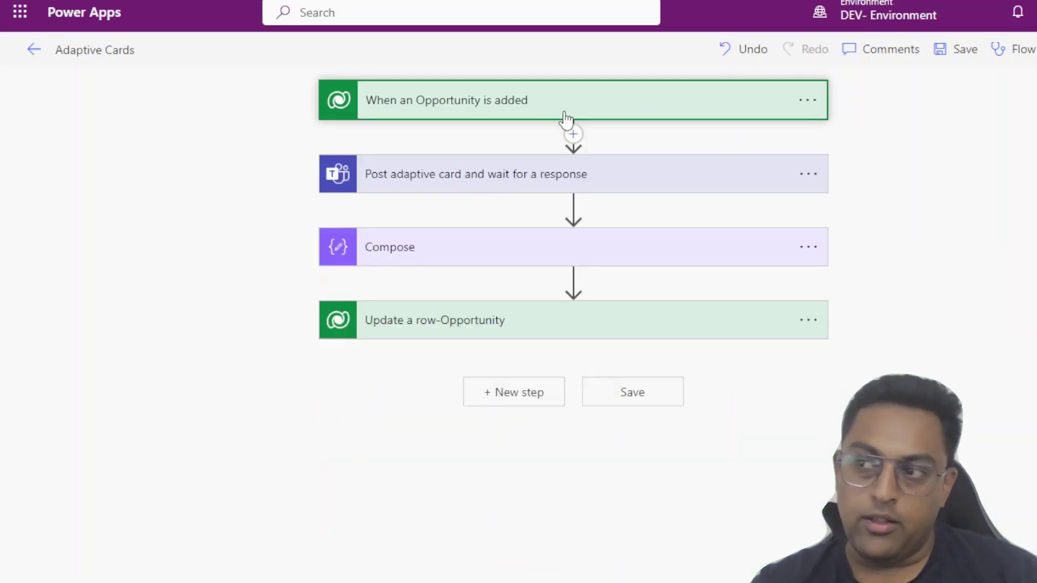
pyautogui.click(495, 182)
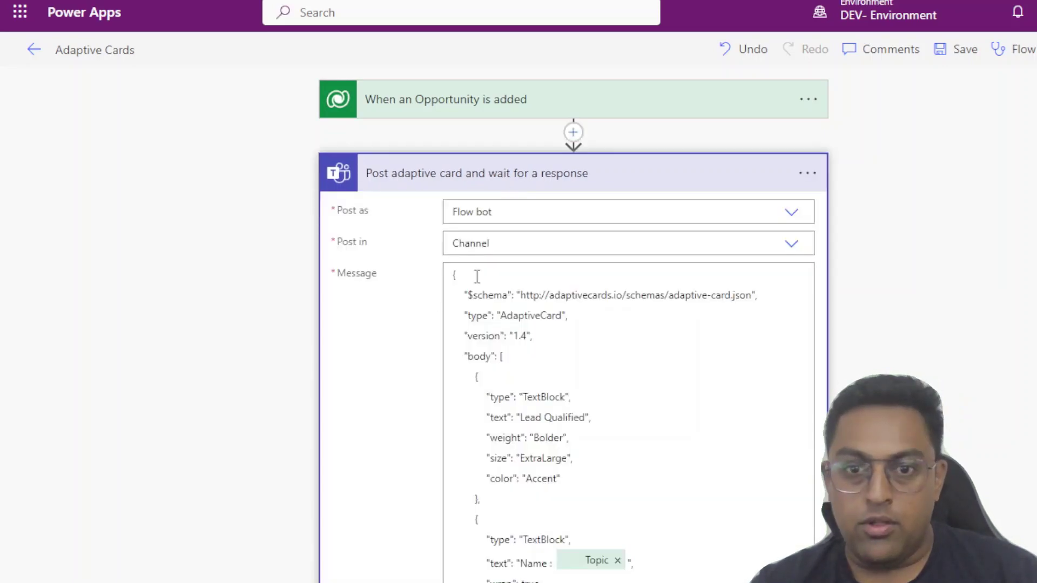
pyautogui.scroll(-2, 622, 329)
pyautogui.scroll(-2, 621, 303)
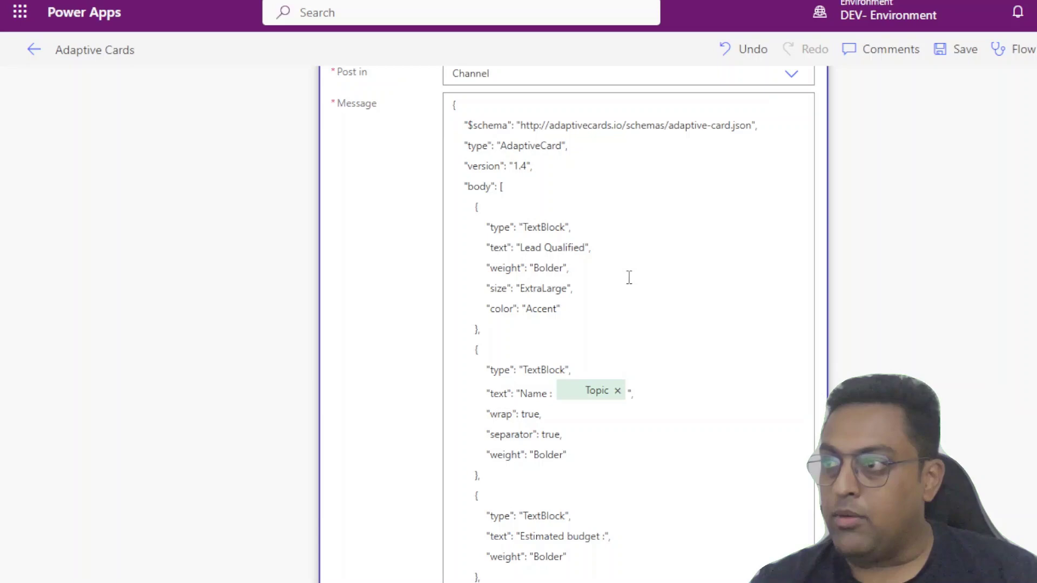
pyautogui.scroll(-2, 627, 275)
pyautogui.scroll(2, 616, 167)
pyautogui.scroll(-4, 606, 171)
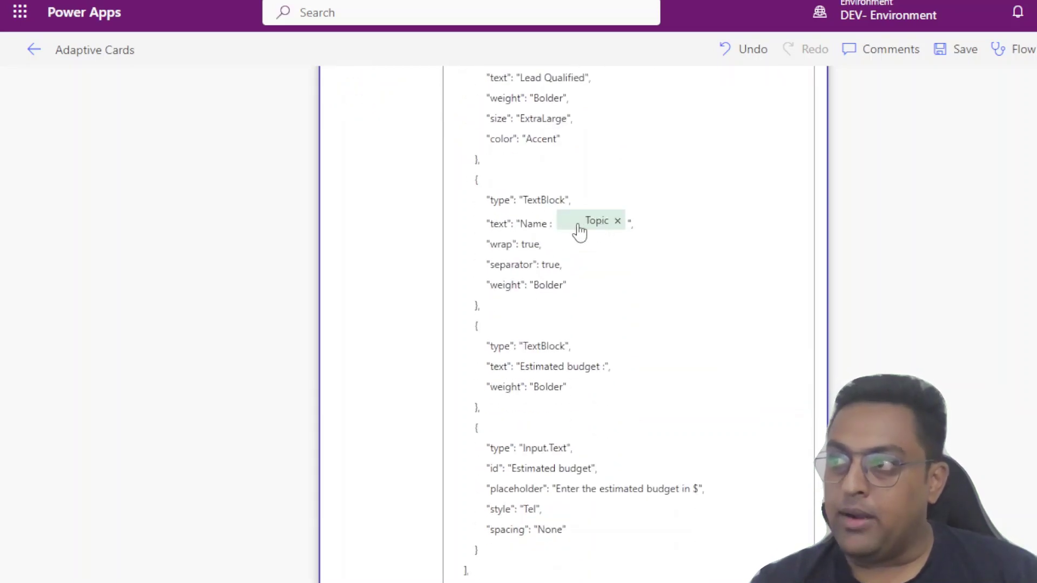
pyautogui.moveTo(596, 223)
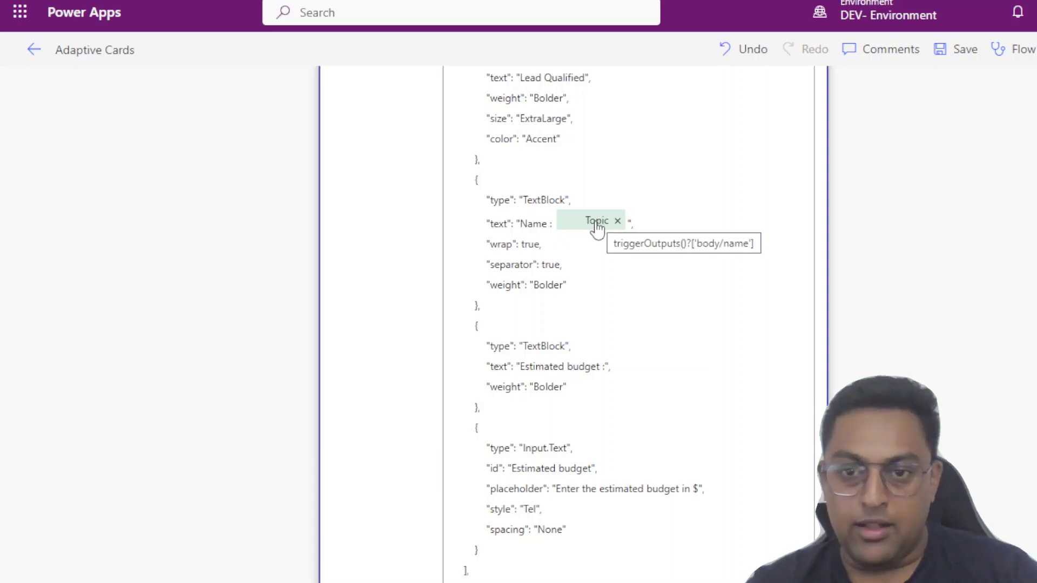
pyautogui.scroll(-2, 578, 276)
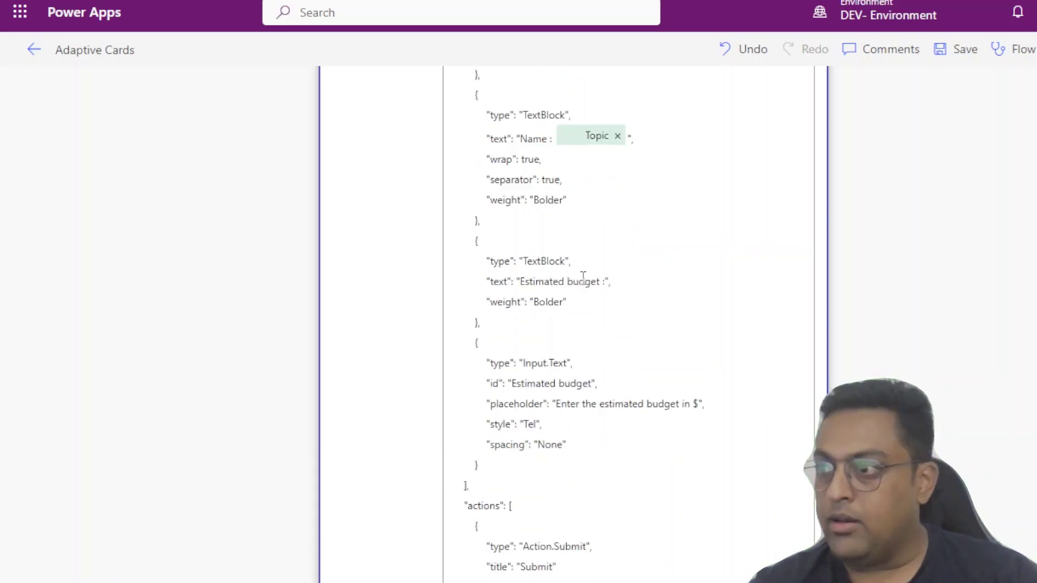
pyautogui.scroll(-2, 565, 280)
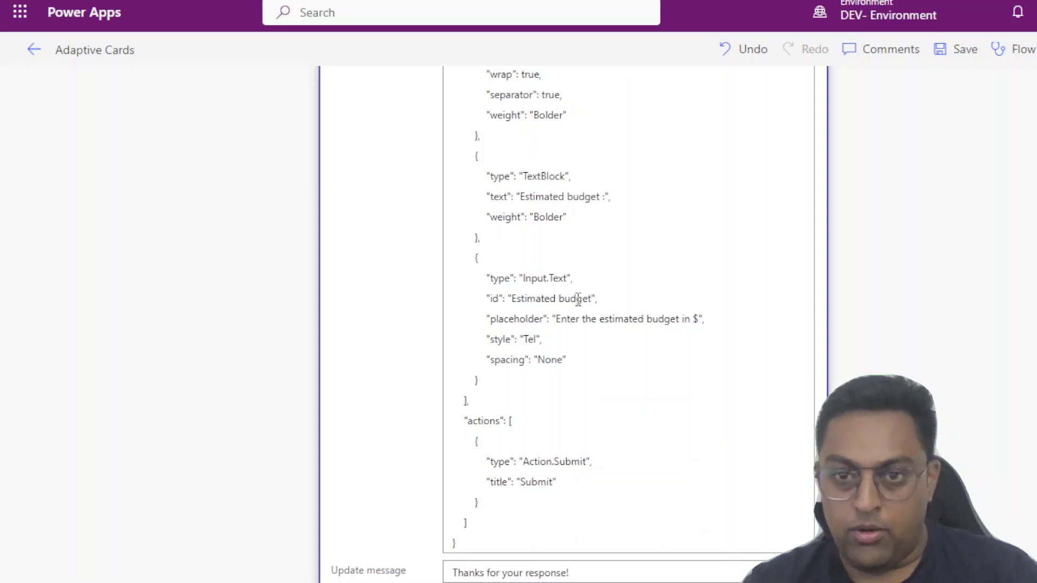
pyautogui.scroll(10, 578, 300)
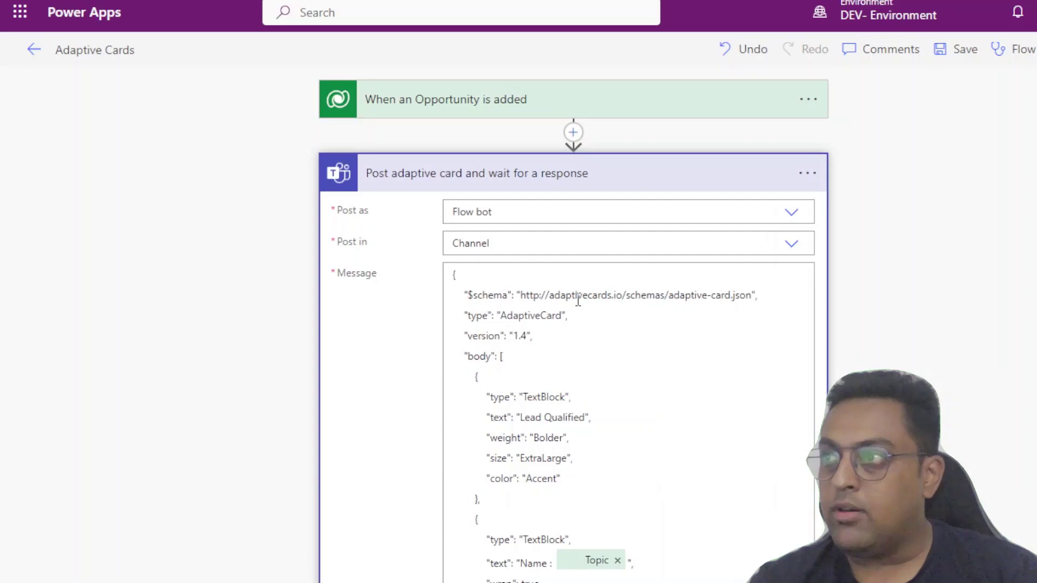
# Inspect the Compose step's Estimated budget input and the 'Update a row-Opportunity' Budget amount mapping.
pyautogui.click(671, 182)
pyautogui.click(528, 249)
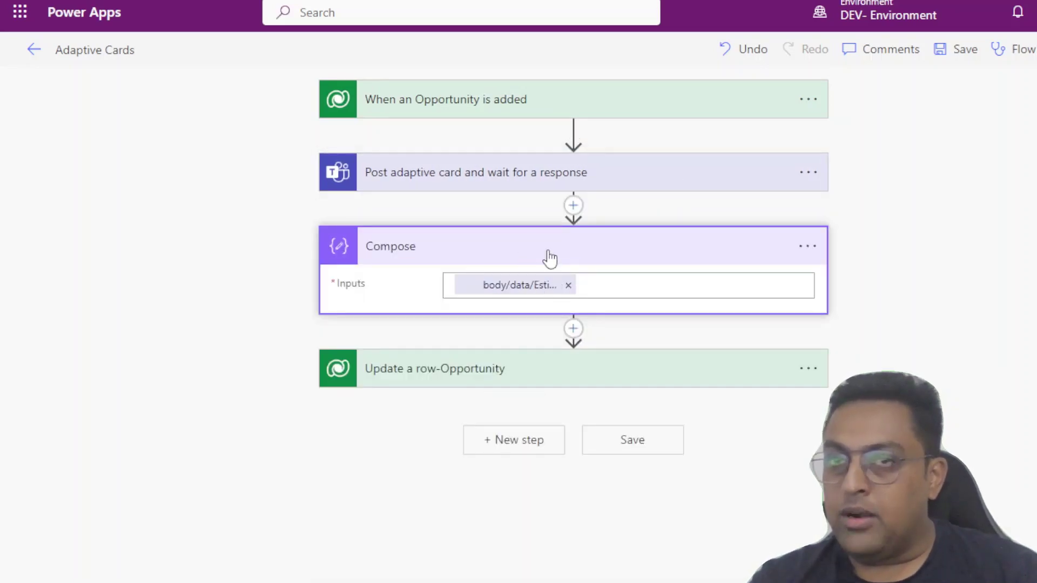
pyautogui.click(520, 261)
pyautogui.click(456, 333)
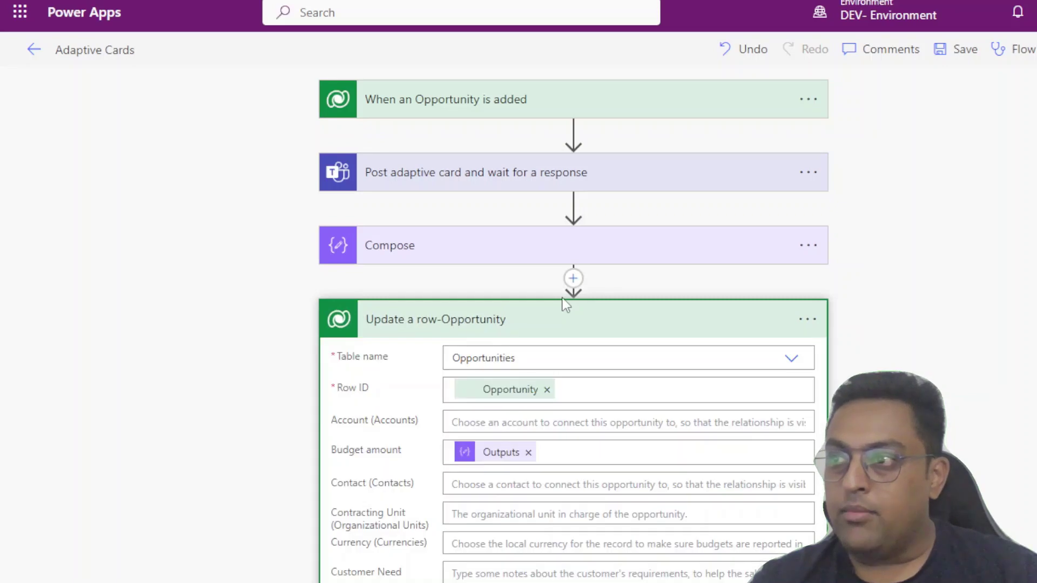
pyautogui.scroll(-3, 573, 300)
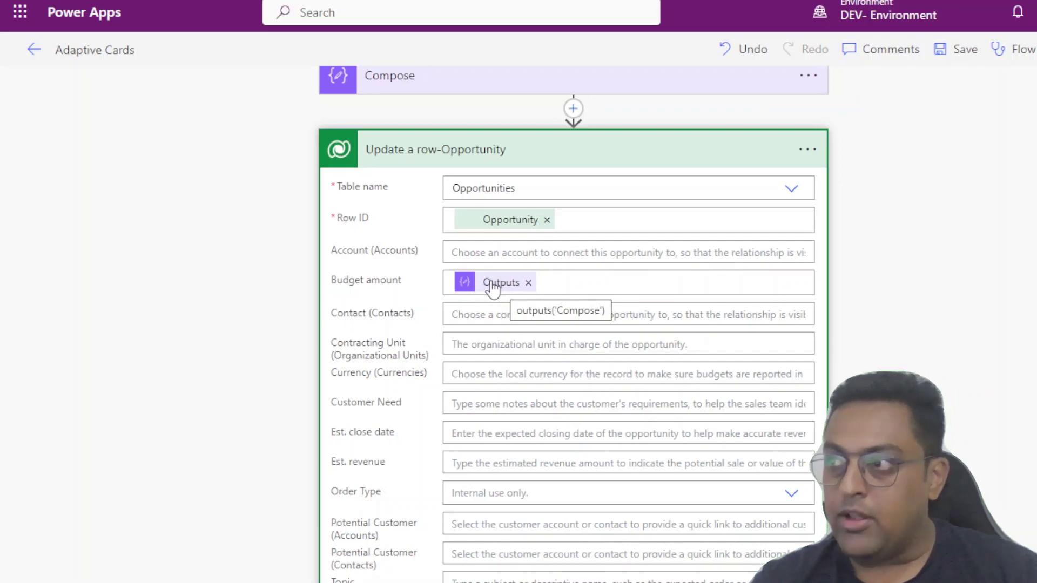
pyautogui.scroll(2, 594, 259)
pyautogui.click(567, 173)
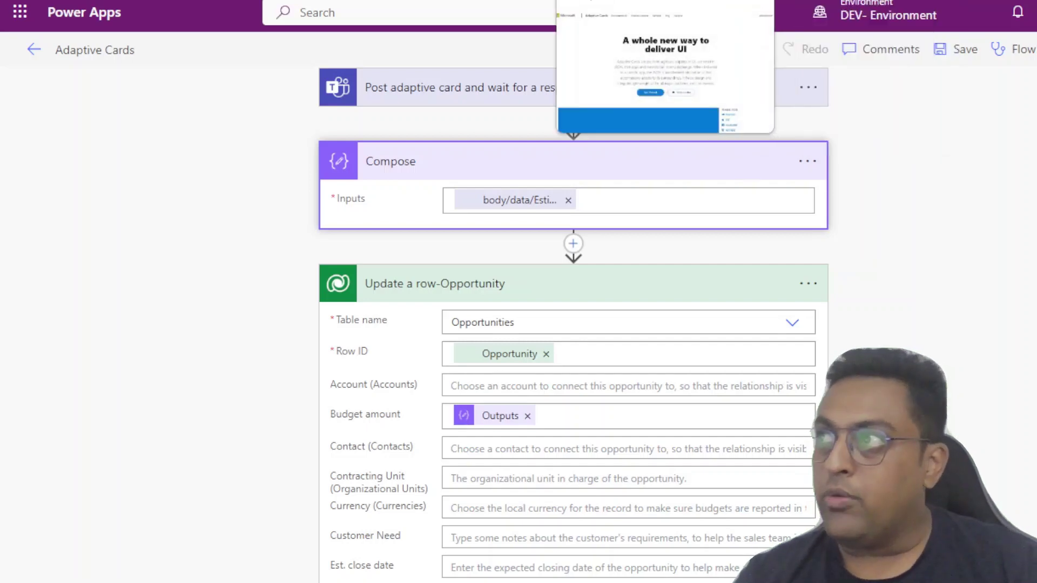
# Go to the adaptivecards.io Samples and Templates page and browse the Activity update sample.
pyautogui.click(562, 1)
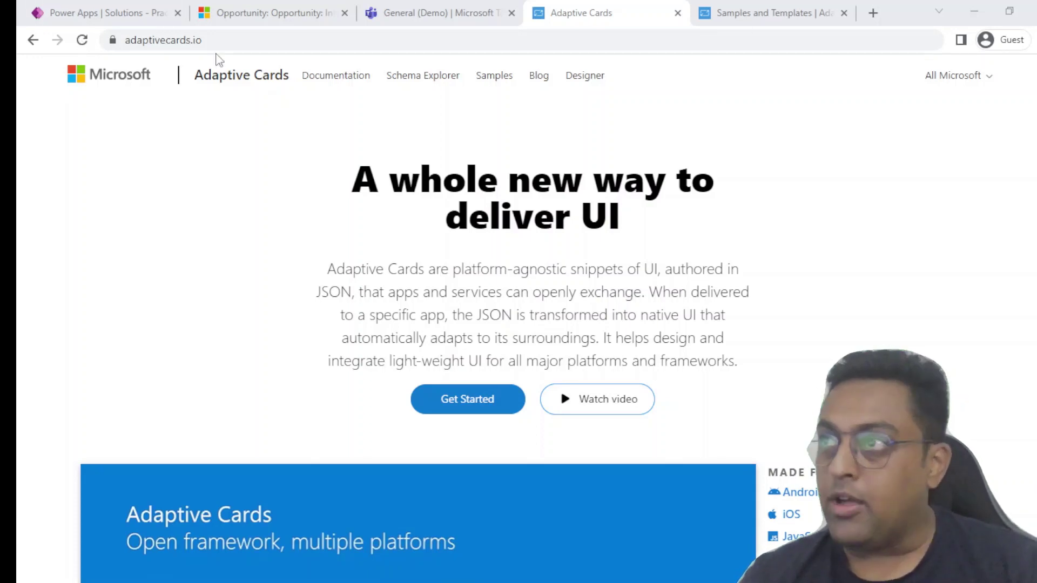
pyautogui.click(745, 13)
pyautogui.scroll(-6, 527, 229)
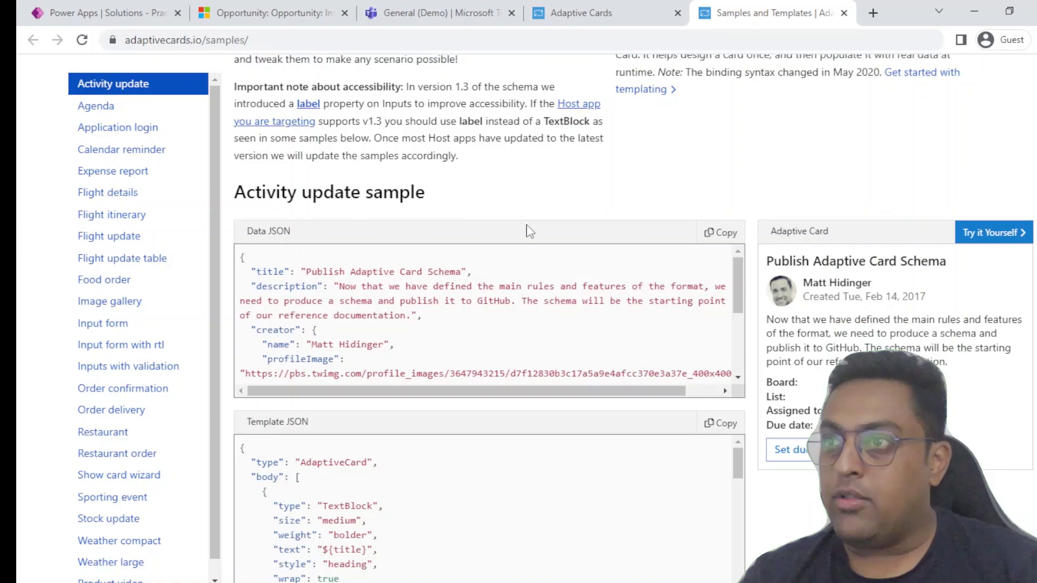
pyautogui.scroll(-10, 497, 410)
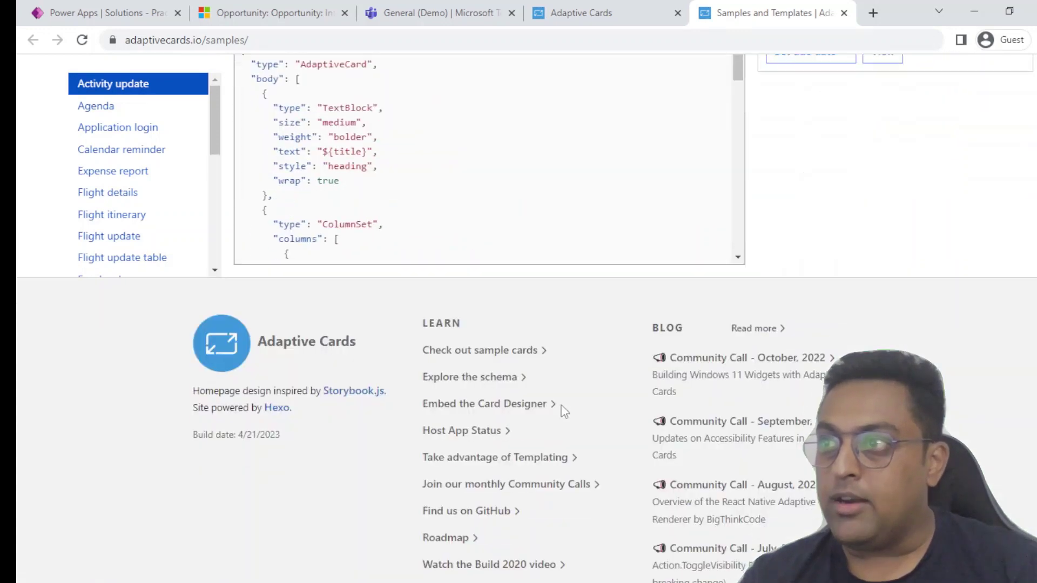
pyautogui.scroll(15, 546, 340)
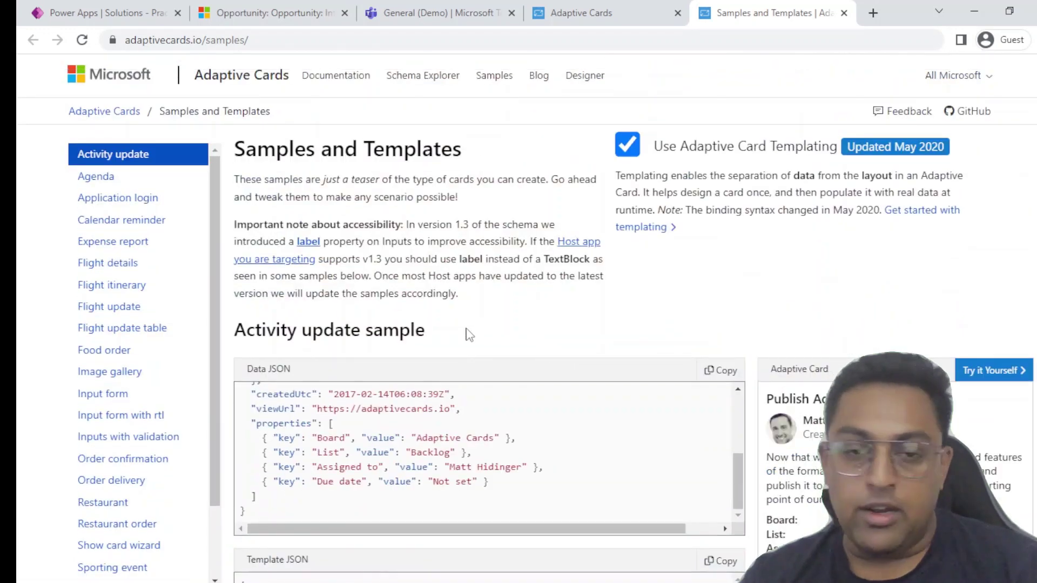
# Open the Expense report sample and browse its Data JSON, Template JSON and Expense Approval preview.
pyautogui.click(139, 247)
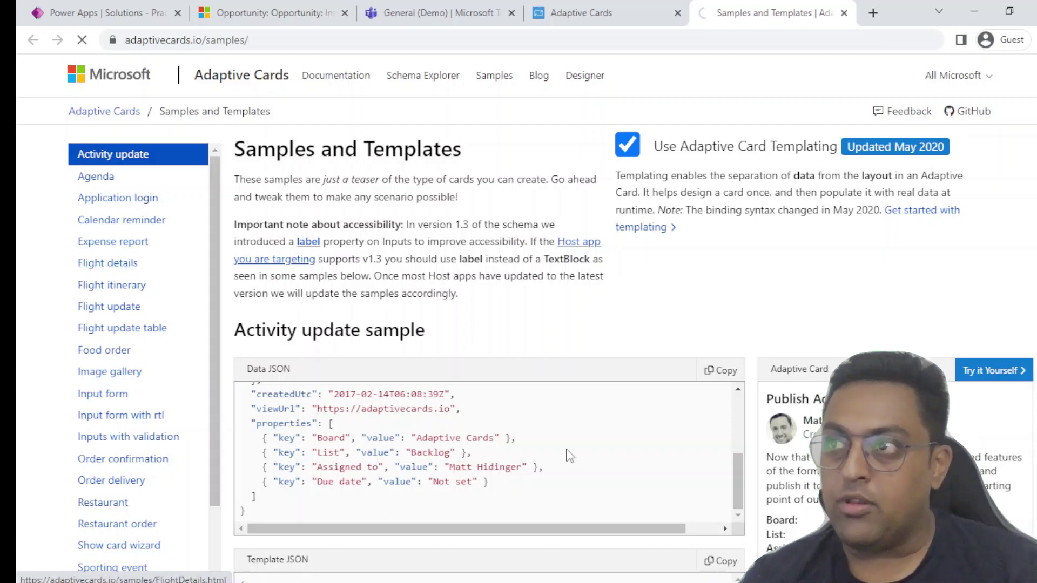
pyautogui.scroll(-3, 557, 366)
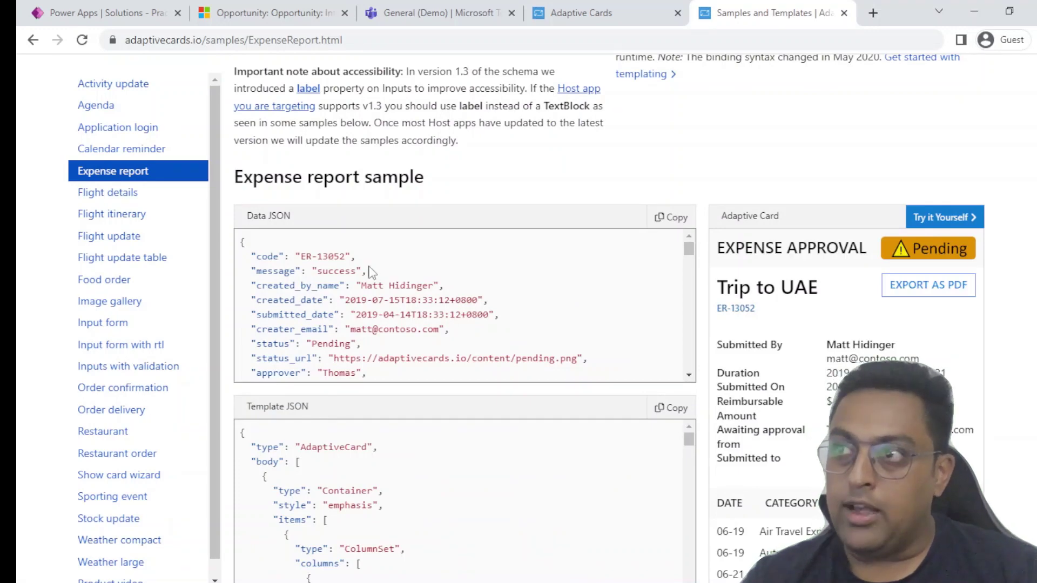
pyautogui.scroll(-4, 417, 299)
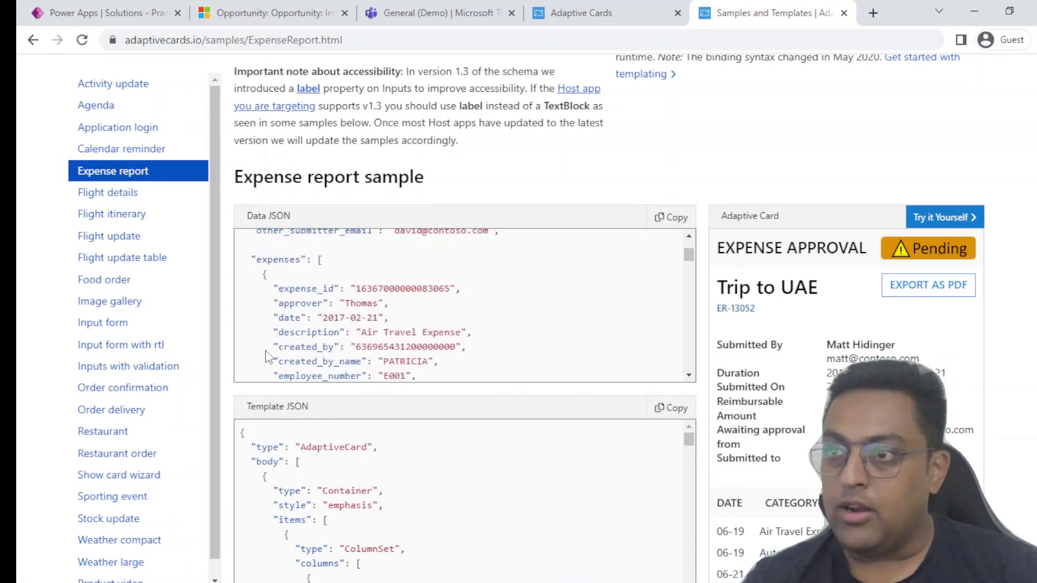
pyautogui.scroll(-1, 198, 346)
pyautogui.scroll(-6, 200, 351)
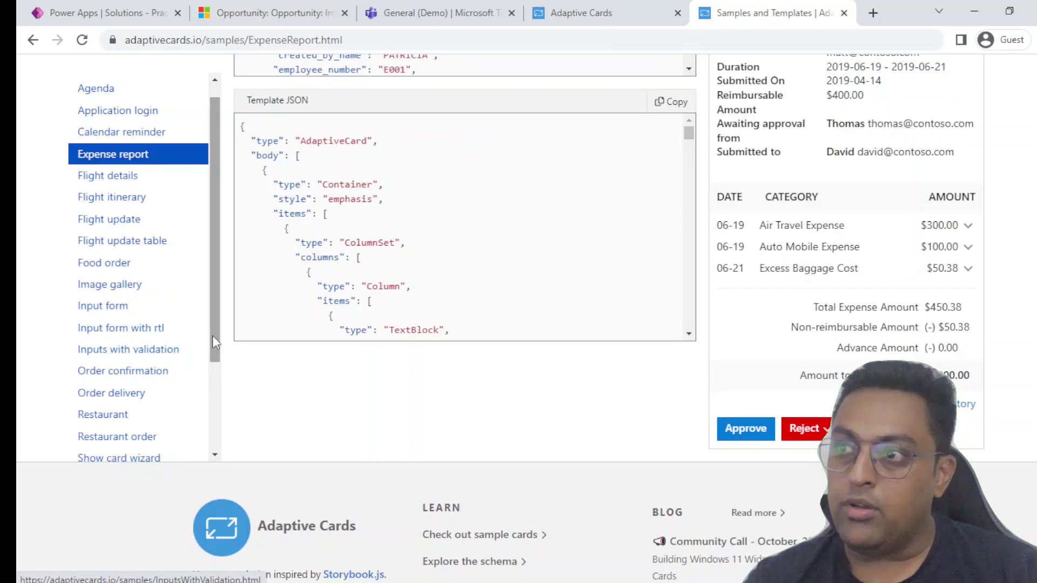
pyautogui.moveTo(212, 336); pyautogui.dragTo(213, 440)
pyautogui.scroll(3, 213, 440)
pyautogui.scroll(6, 726, 357)
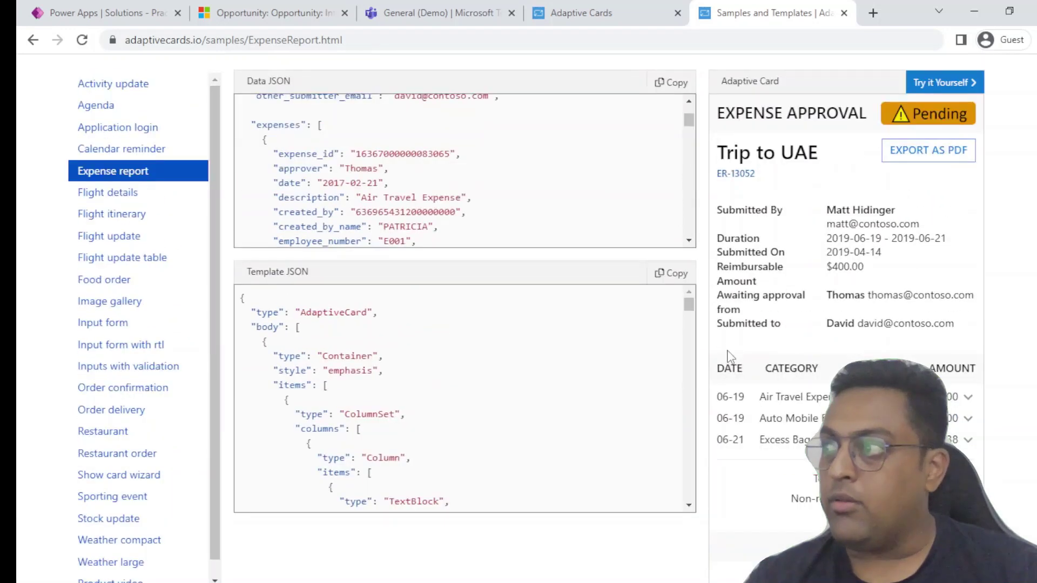